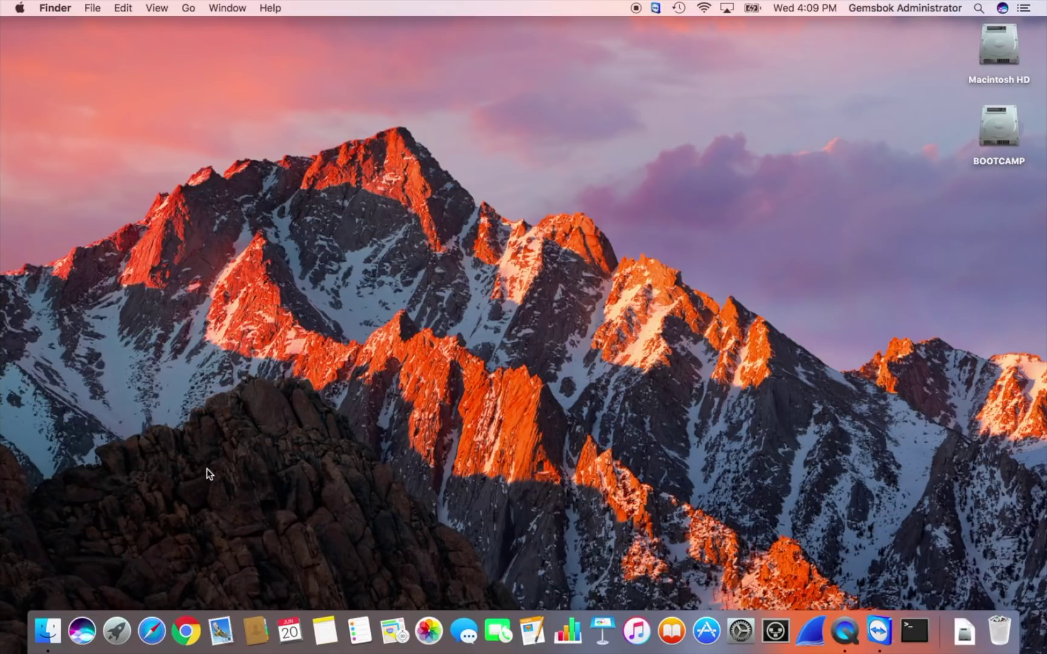
Launch Safari, enter the keychain password twice, then dismiss the recurring Local Items request
click(154, 618)
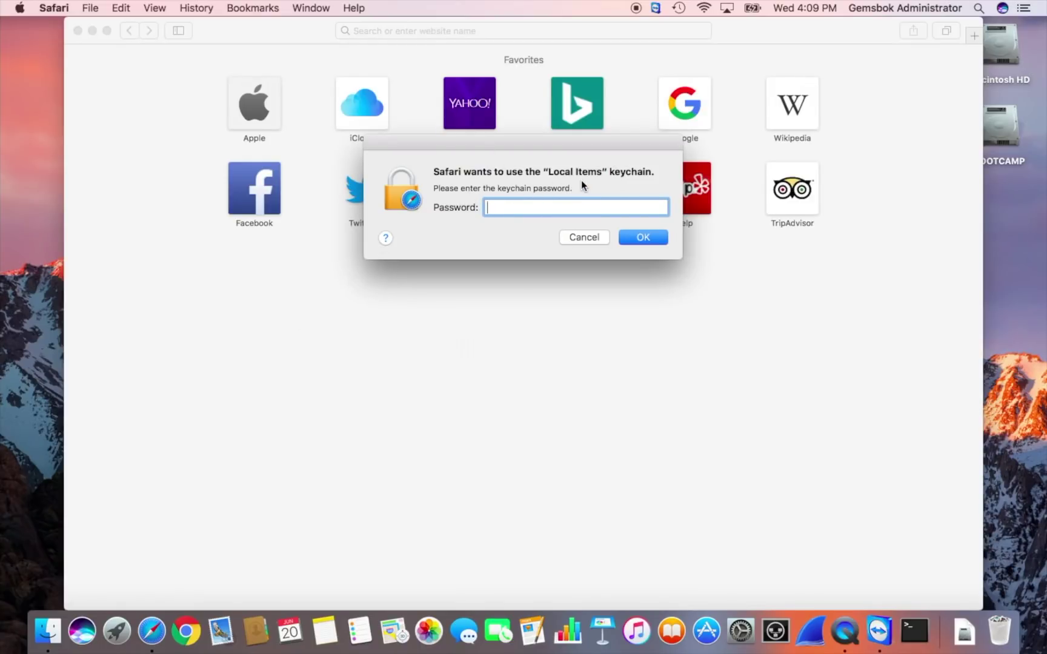
text(••••••)
key(Return)
text(•••••••••)
key(Return)
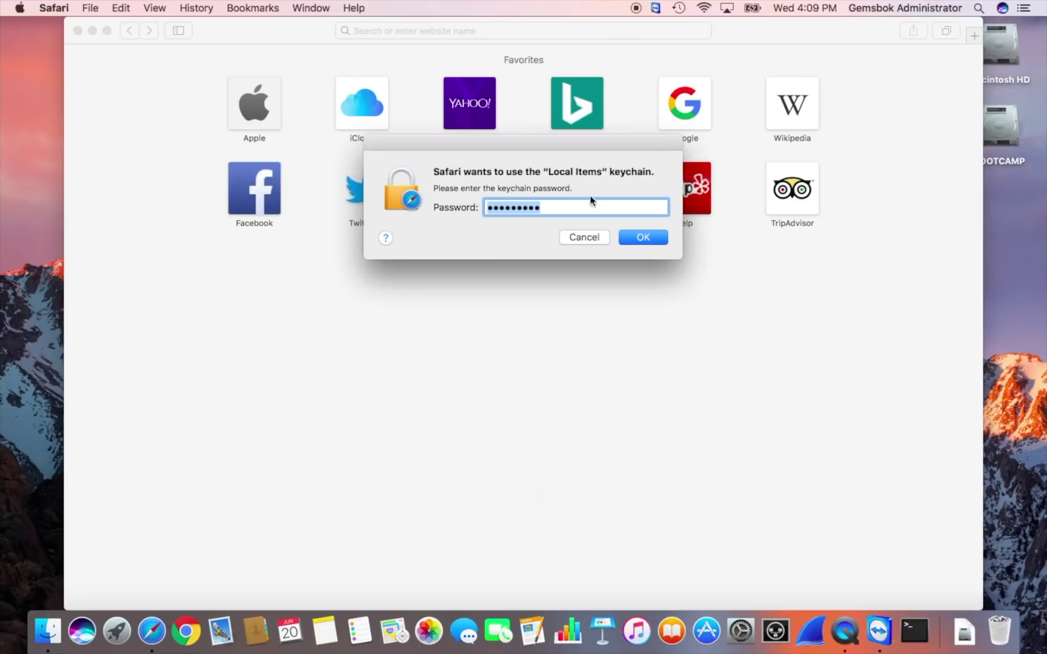
click(581, 236)
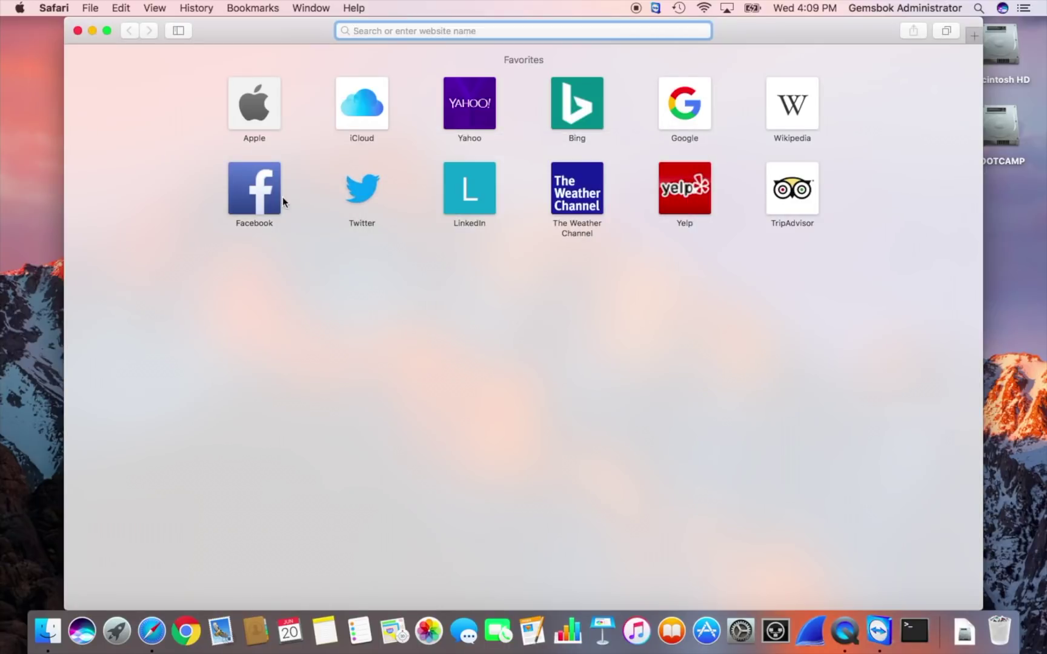
Browse from the Apple favourite to the Mac page, closing the region banner
click(248, 106)
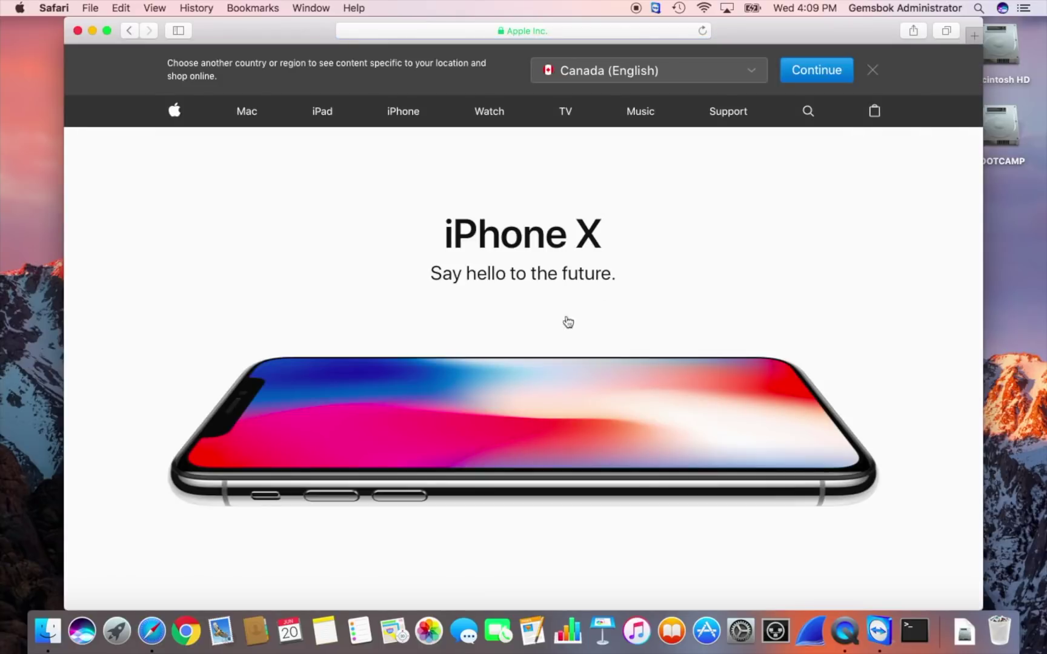
click(873, 71)
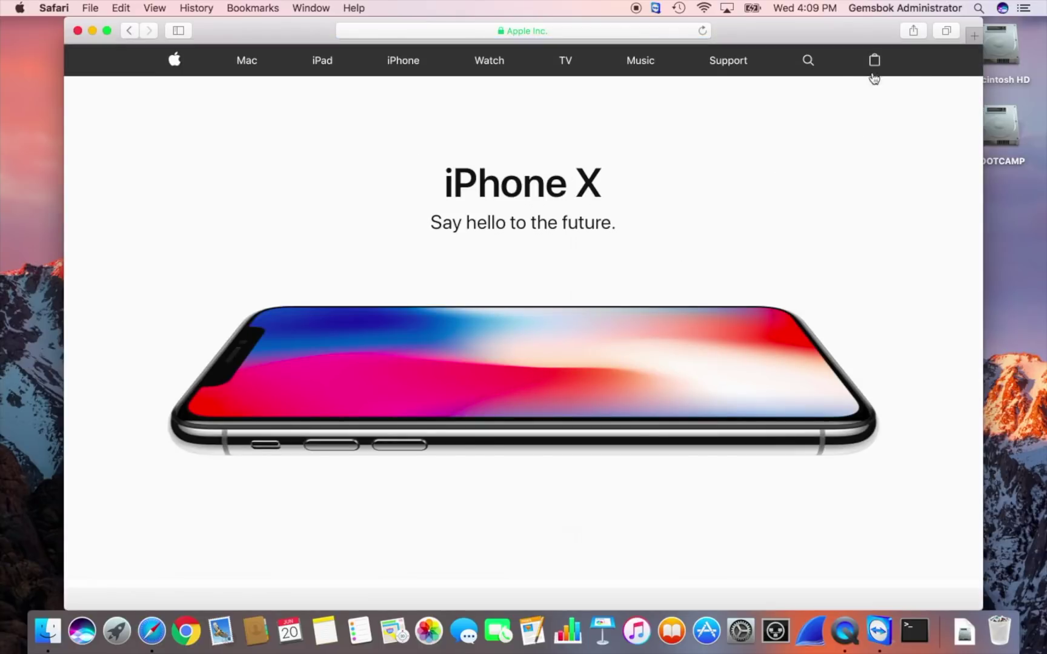
click(255, 63)
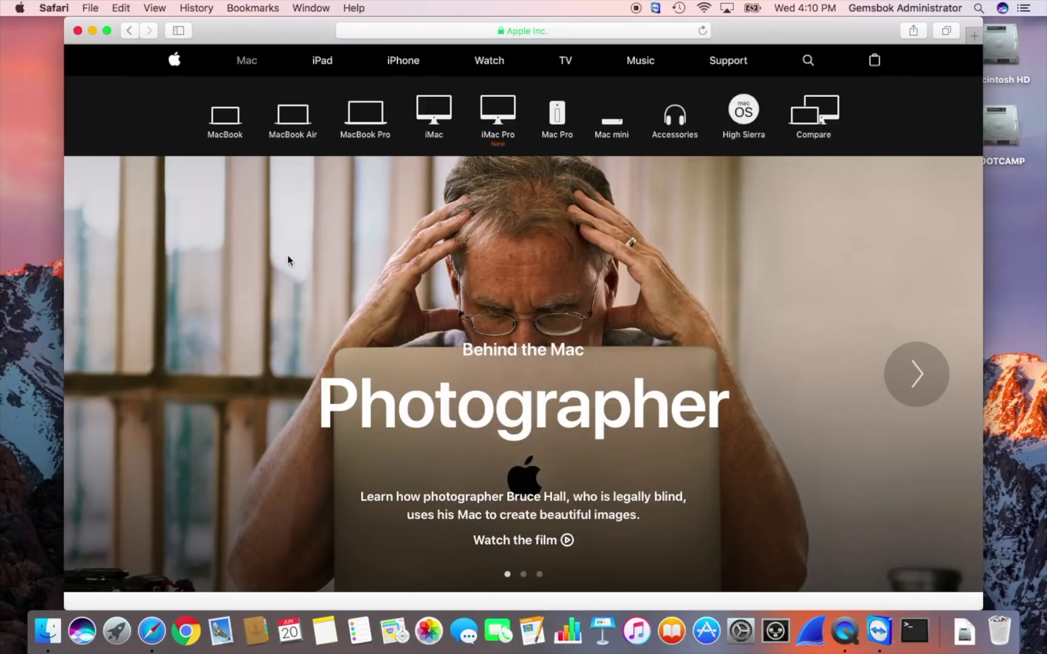
Quit Safari, entering the keychain password again, then cancelling the prompt
click(61, 8)
click(81, 192)
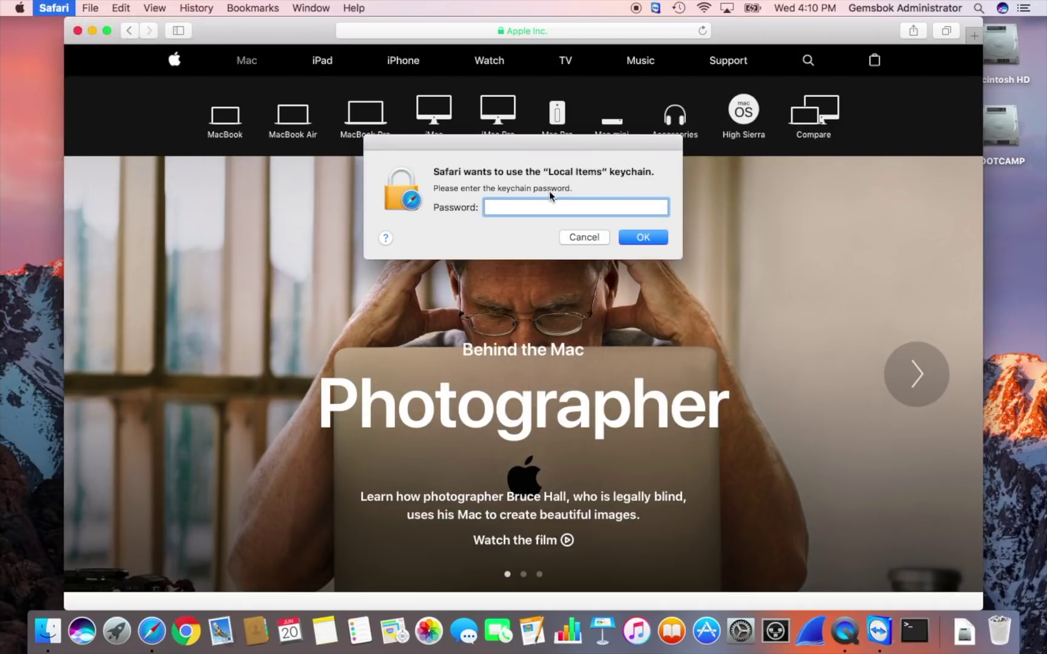
text(•••••••••)
key(Return)
click(584, 235)
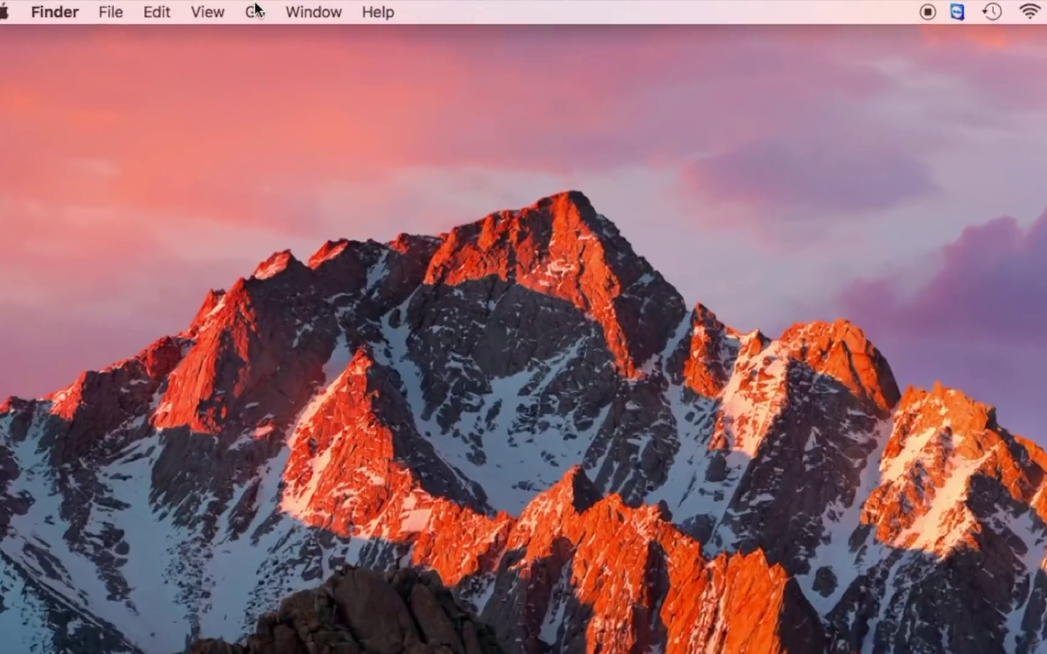
Open Go to Folder and replace the path with ~/Library
click(188, 8)
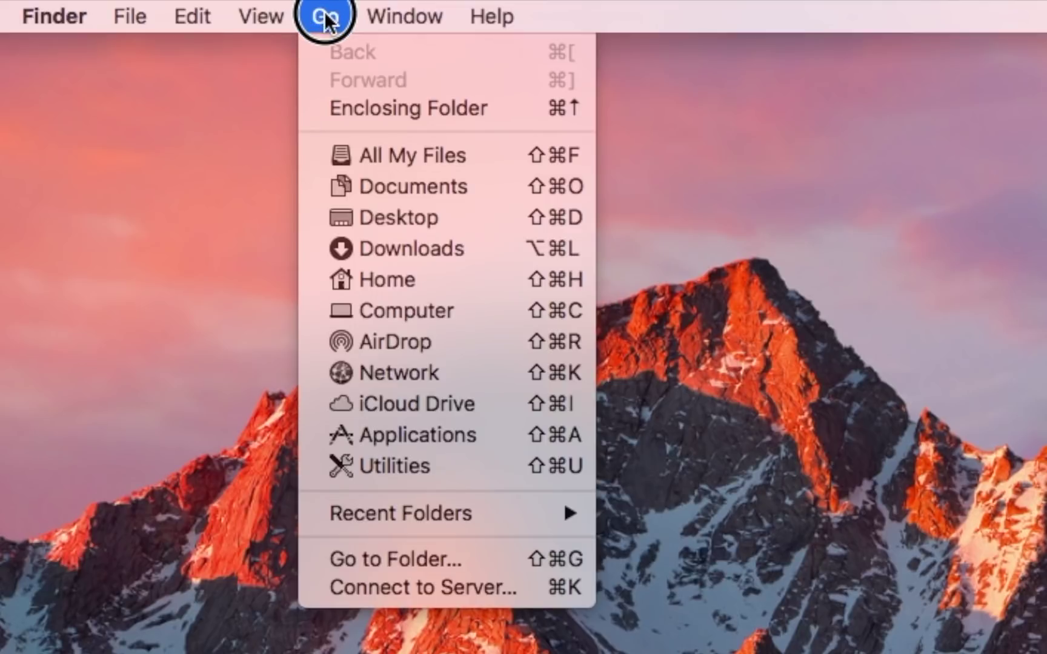
click(421, 559)
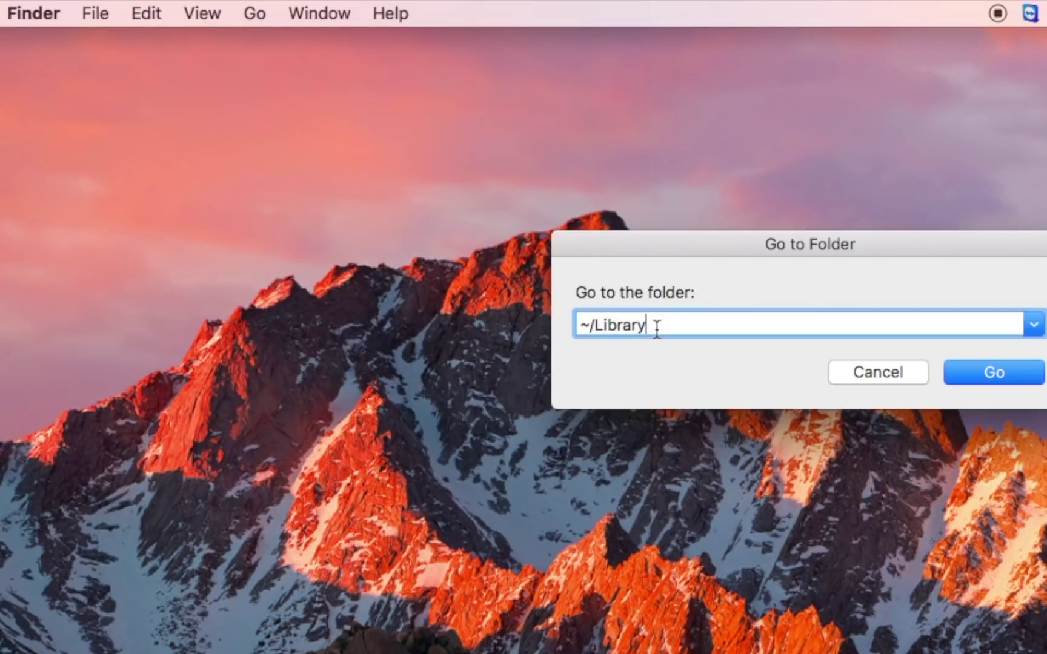
click(639, 284)
key(BackSpace)
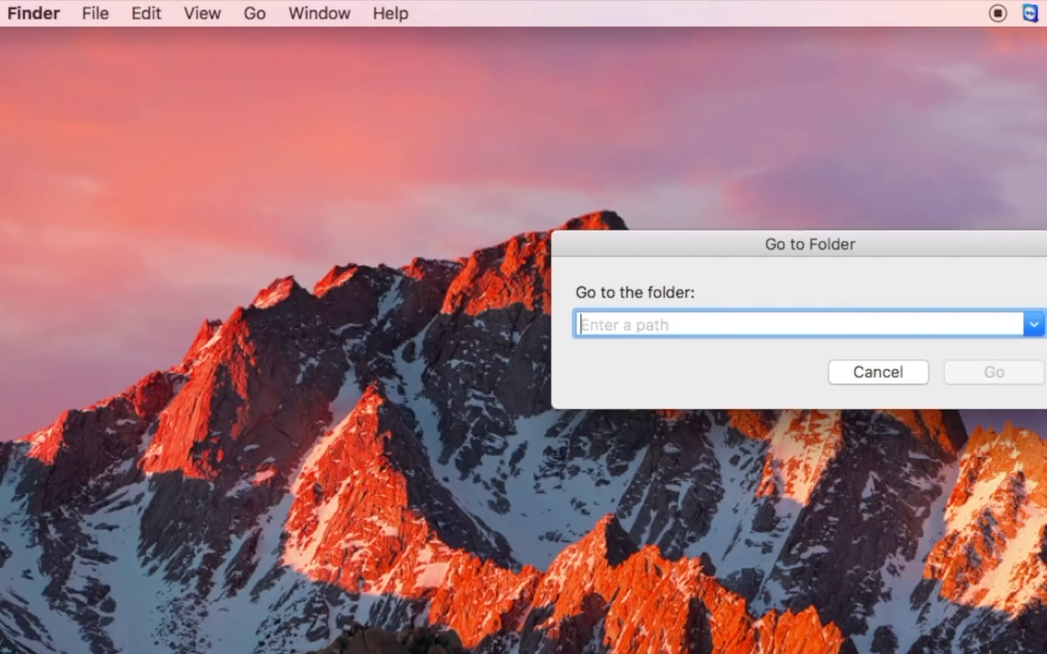
text(~/Librar)
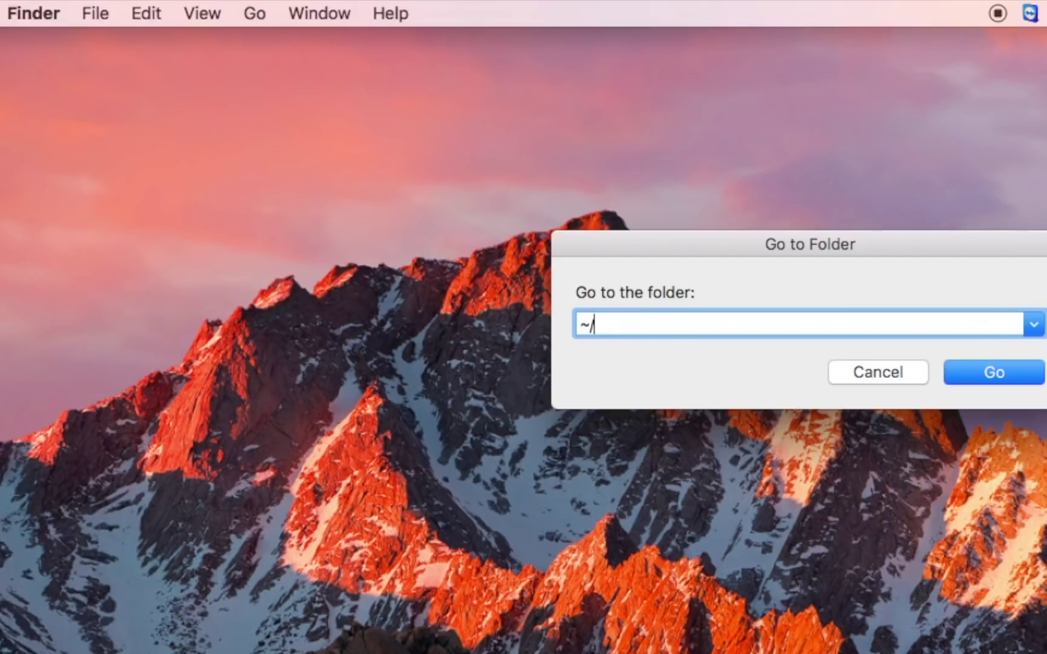
text(y)
Go to ~/Library, enlarge the window, and open the Keychains folder
click(994, 372)
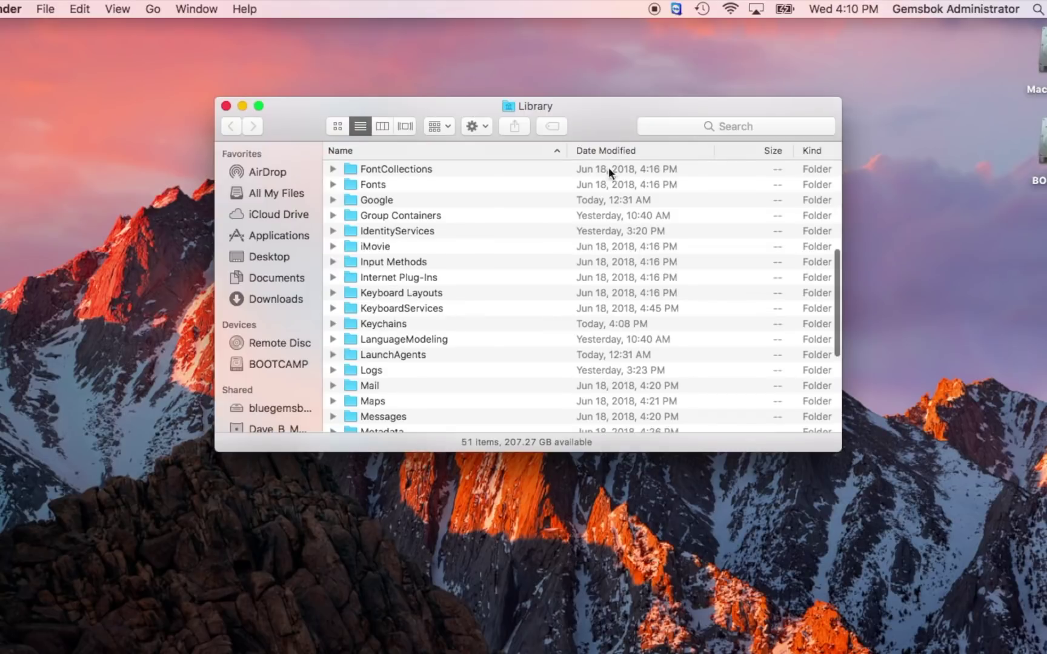
drag(606, 126, 593, 83)
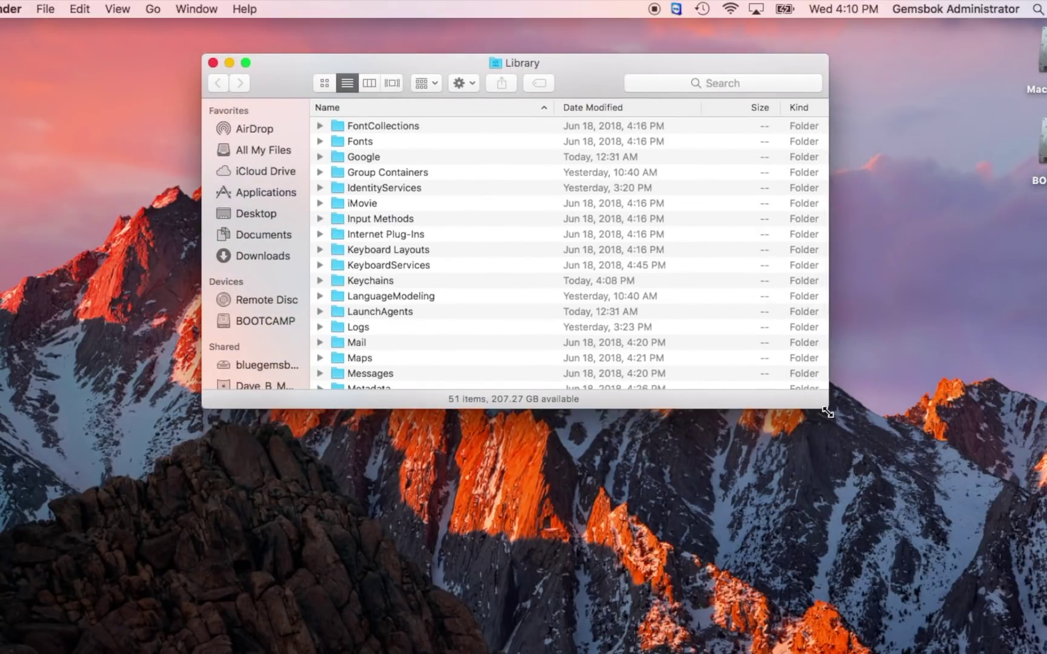
drag(827, 410, 869, 641)
scroll(550, 405, up, 5)
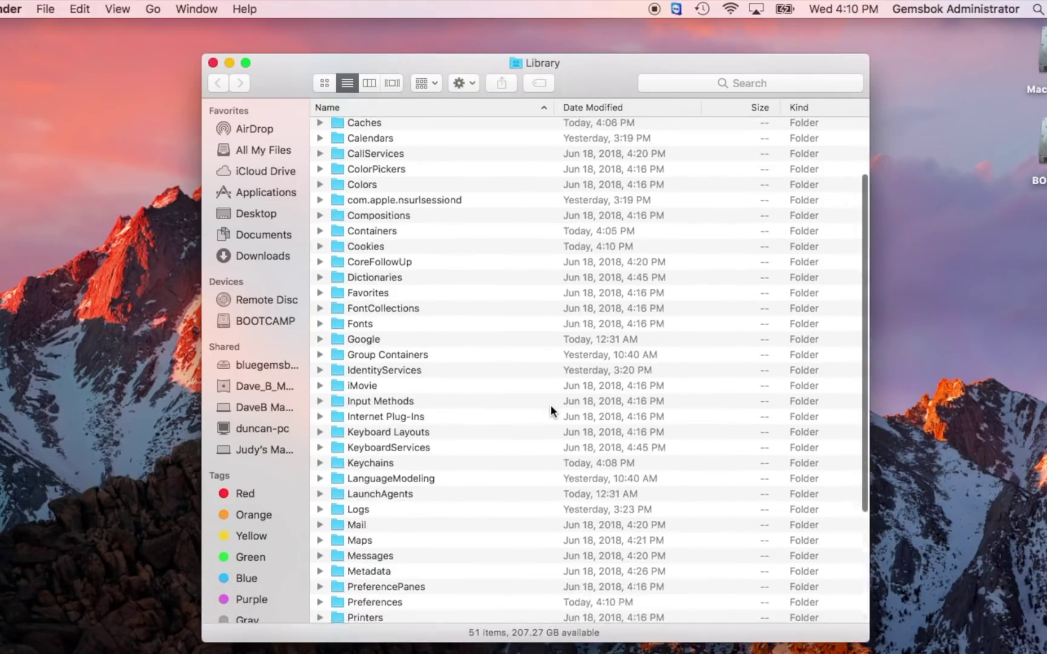
scroll(551, 406, down, 6)
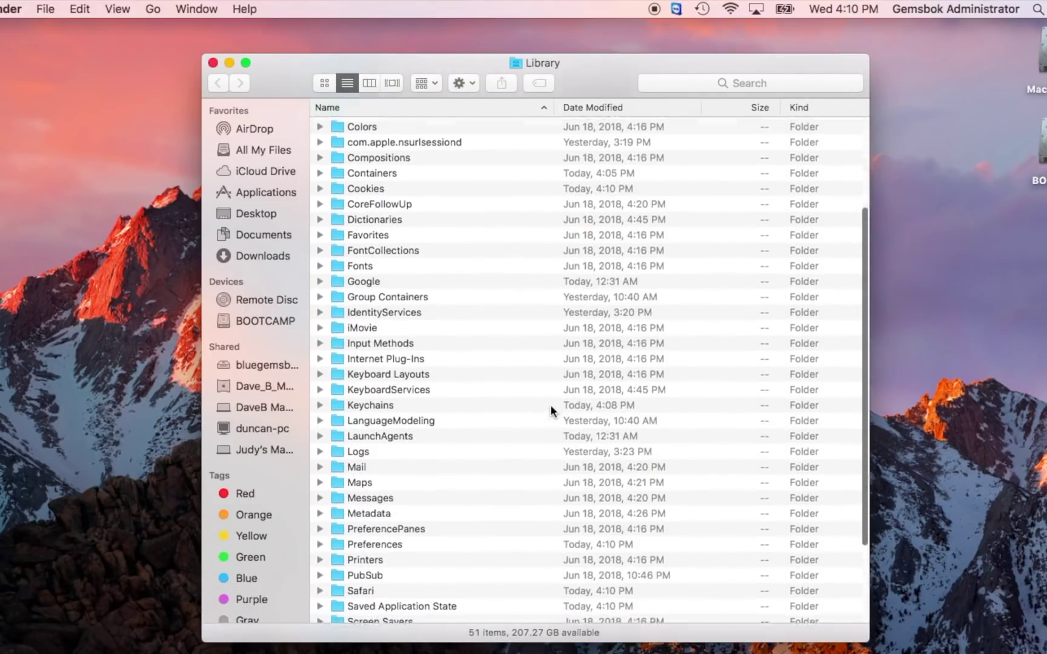
click(338, 370)
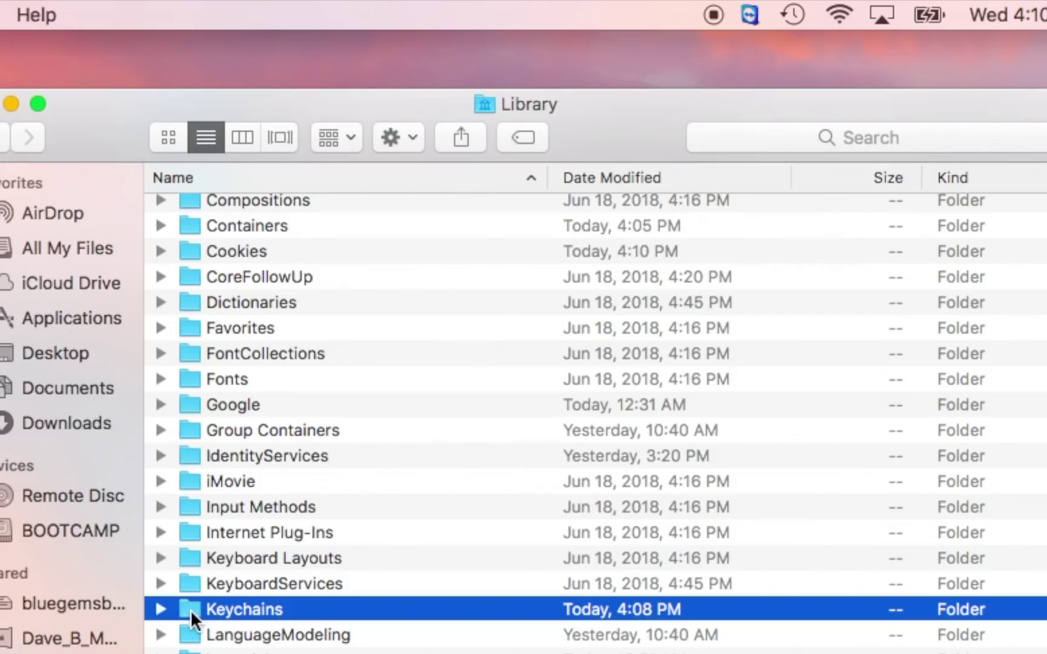
double_click(191, 610)
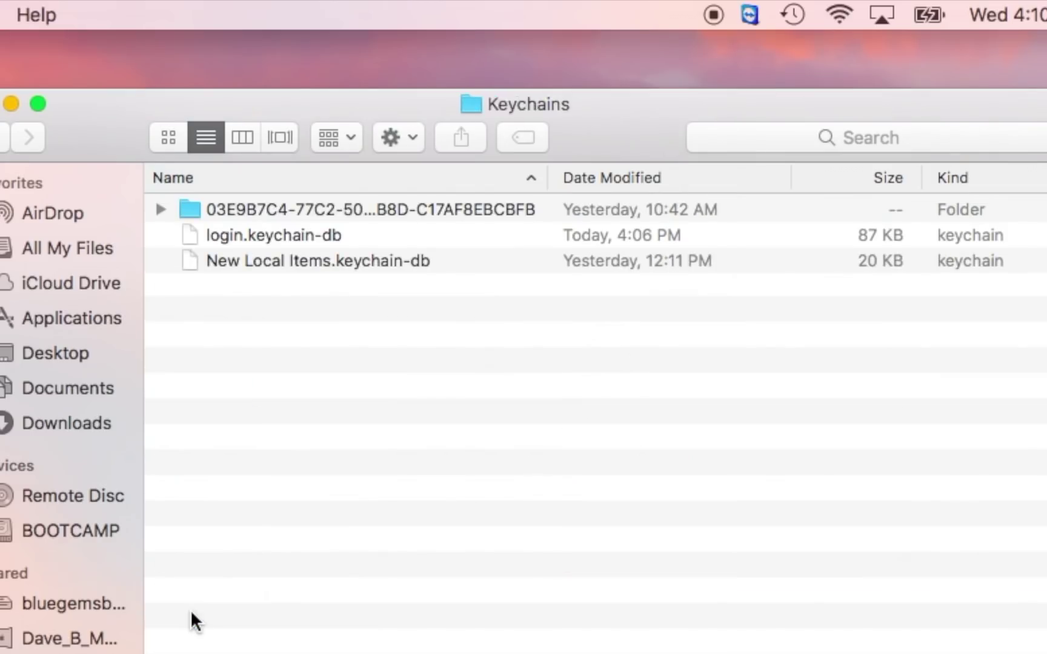
Move the 03E9B7C4-77C2-50DC-BB8D-C17AF8EBCBFB folder to the Trash, leaving its name unchanged
click(193, 208)
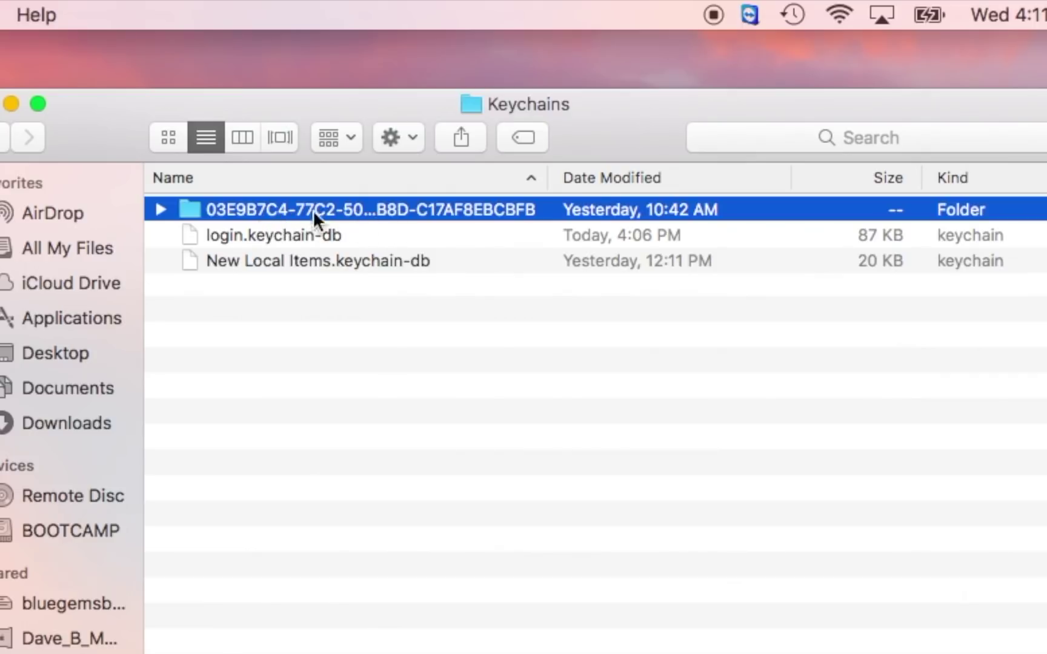
click(239, 212)
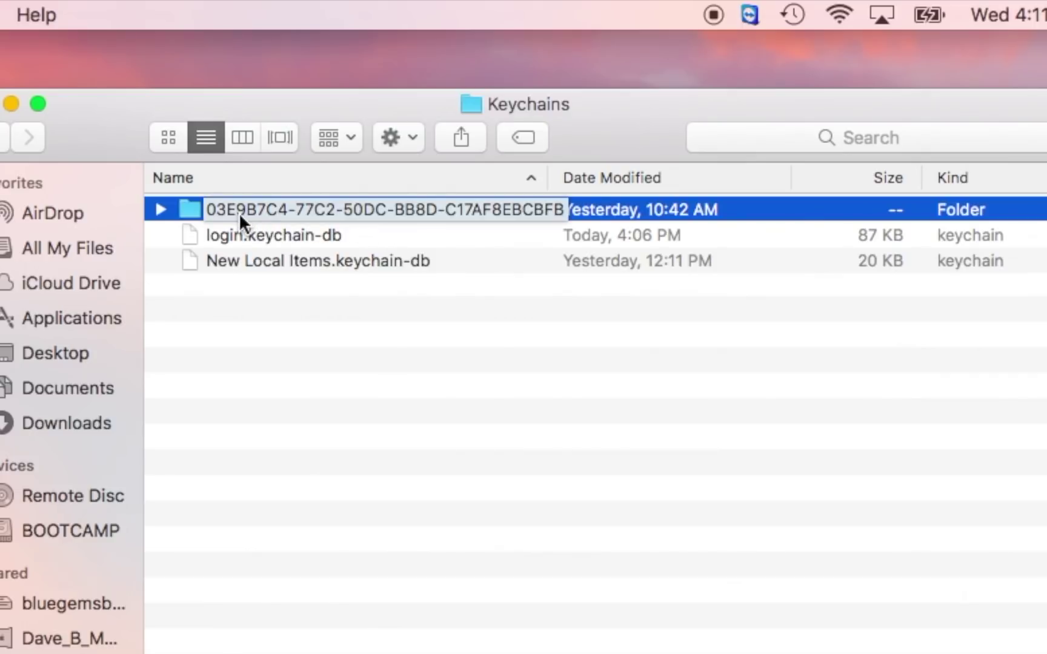
key(Return)
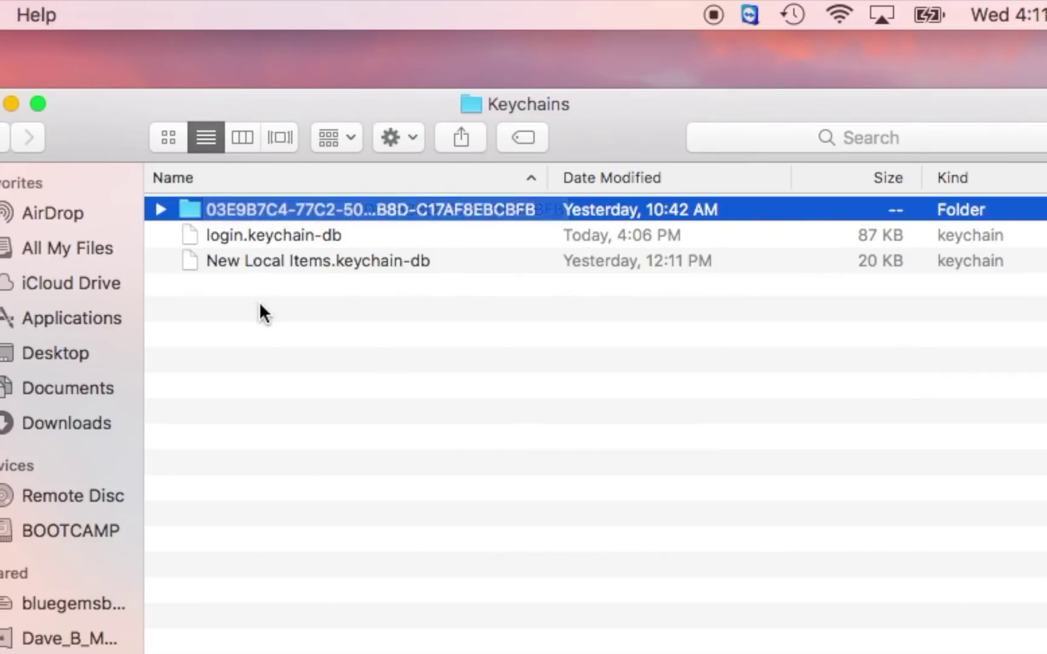
key(super+BackSpace)
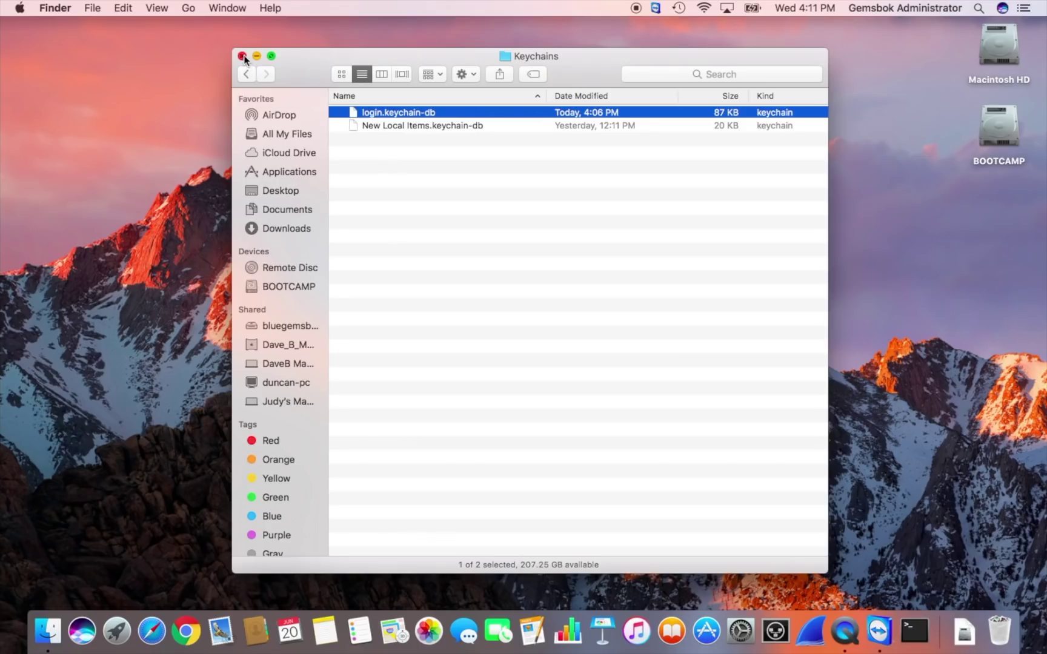
Close the Keychains window and confirm Empty Trash to permanently erase its contents
click(241, 56)
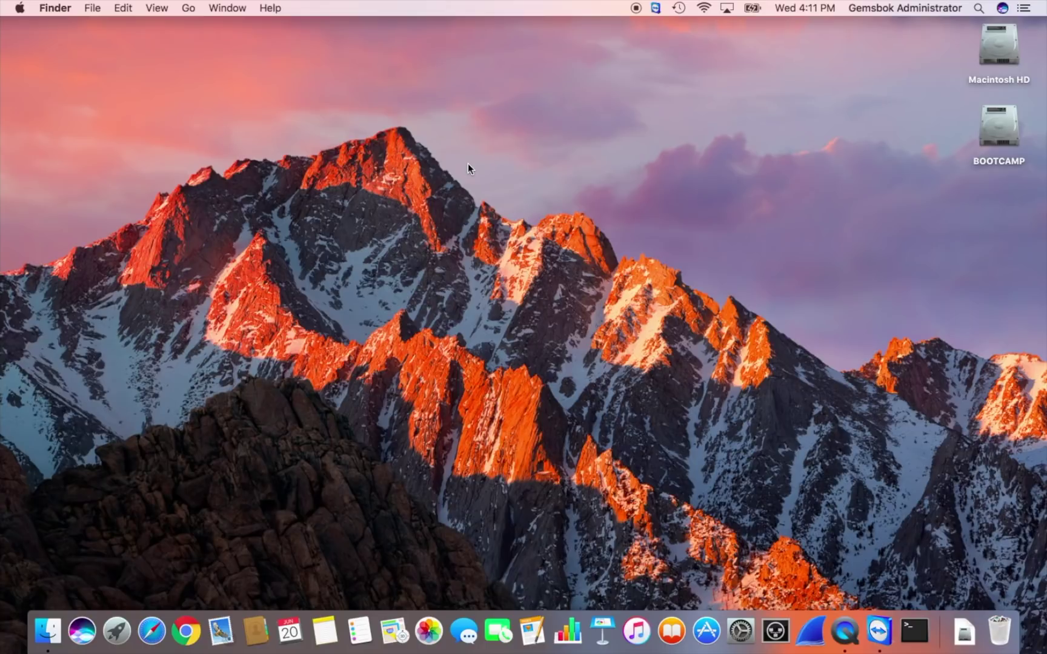
key(super+shift+BackSpace)
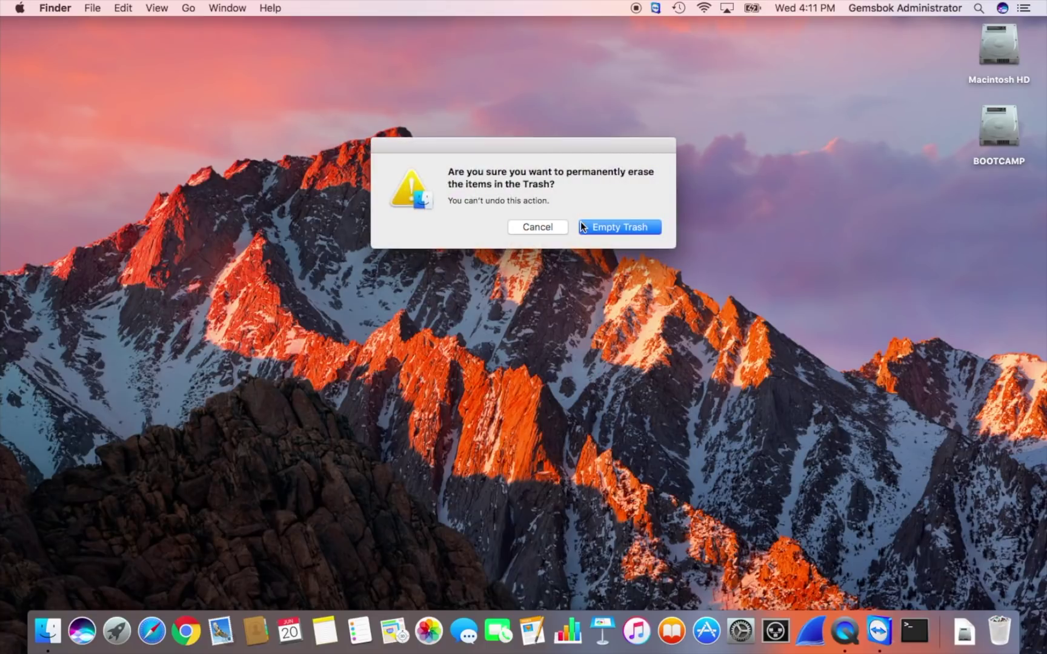
click(609, 228)
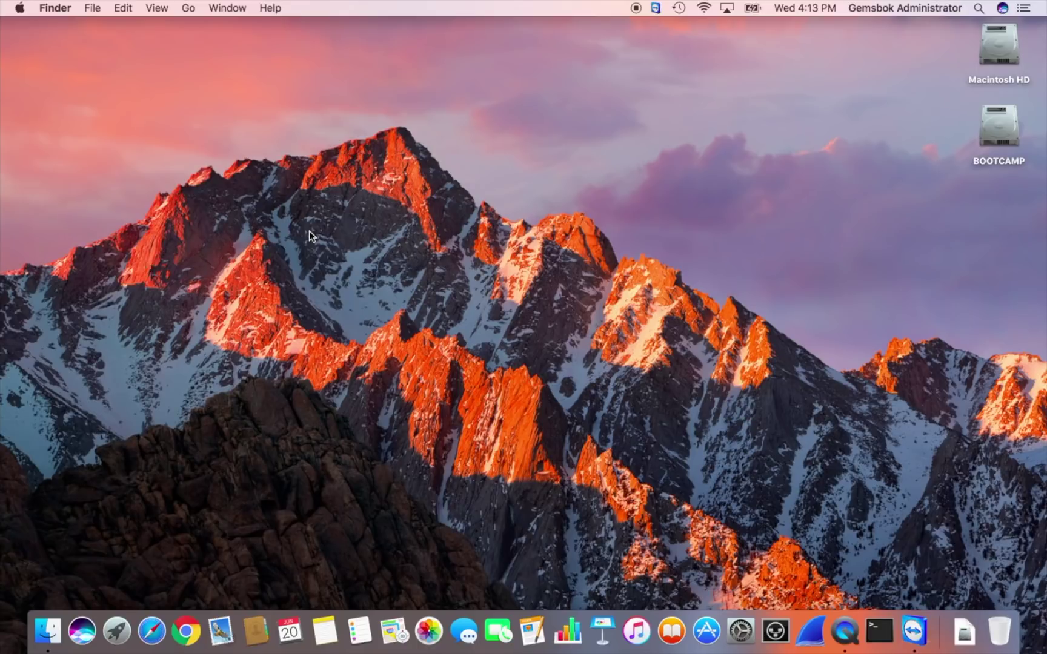
Relaunch Safari, load apple.com from favourites without any keychain prompt, then quit Safari
click(156, 617)
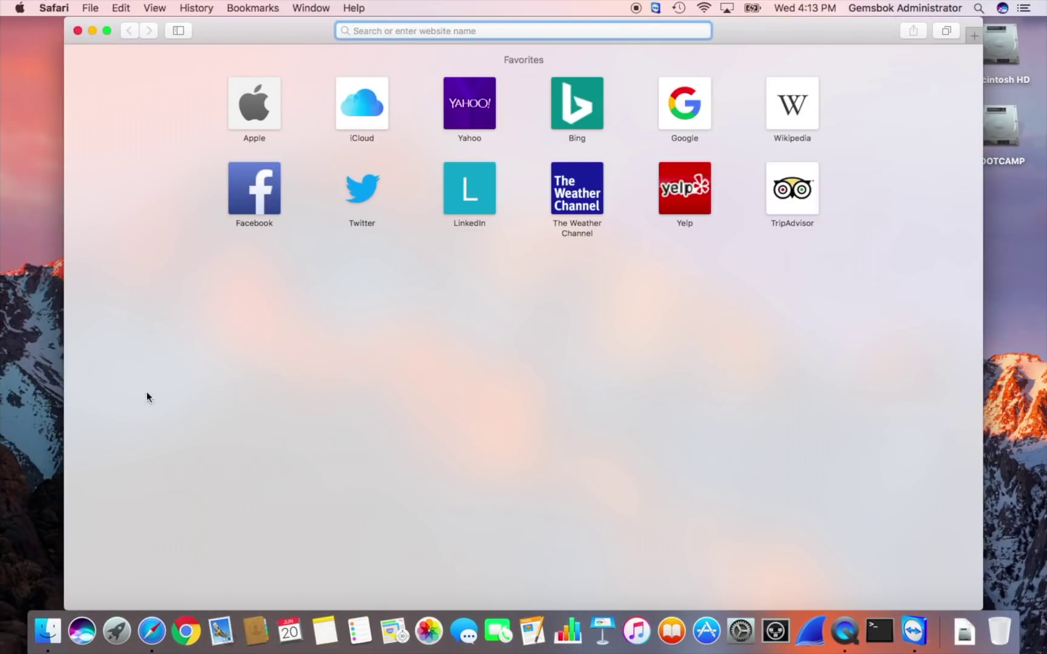
click(247, 121)
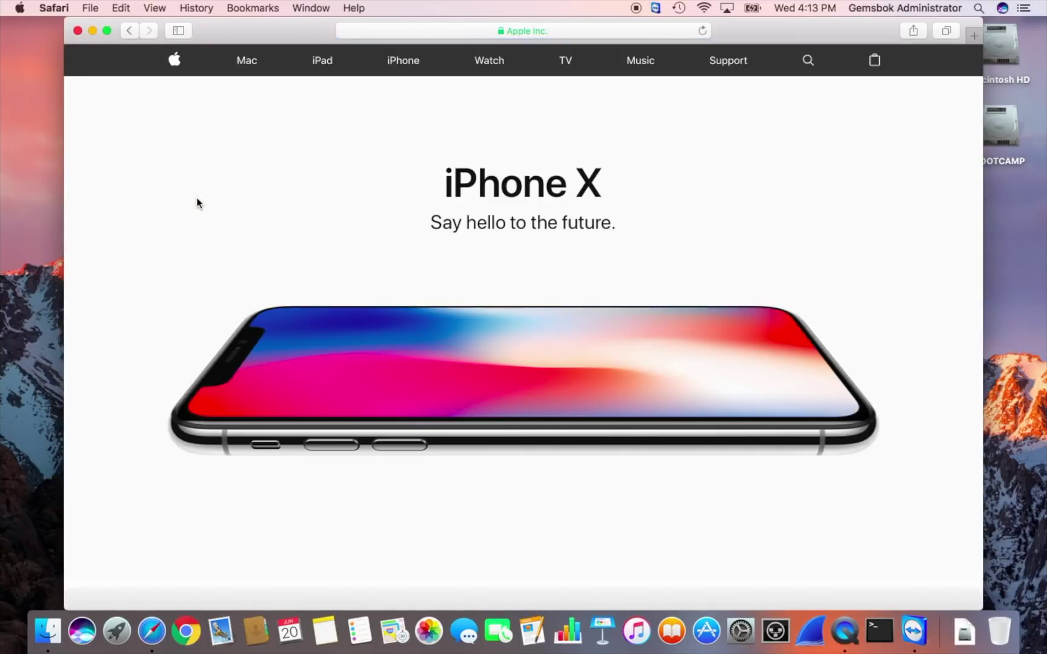
click(58, 6)
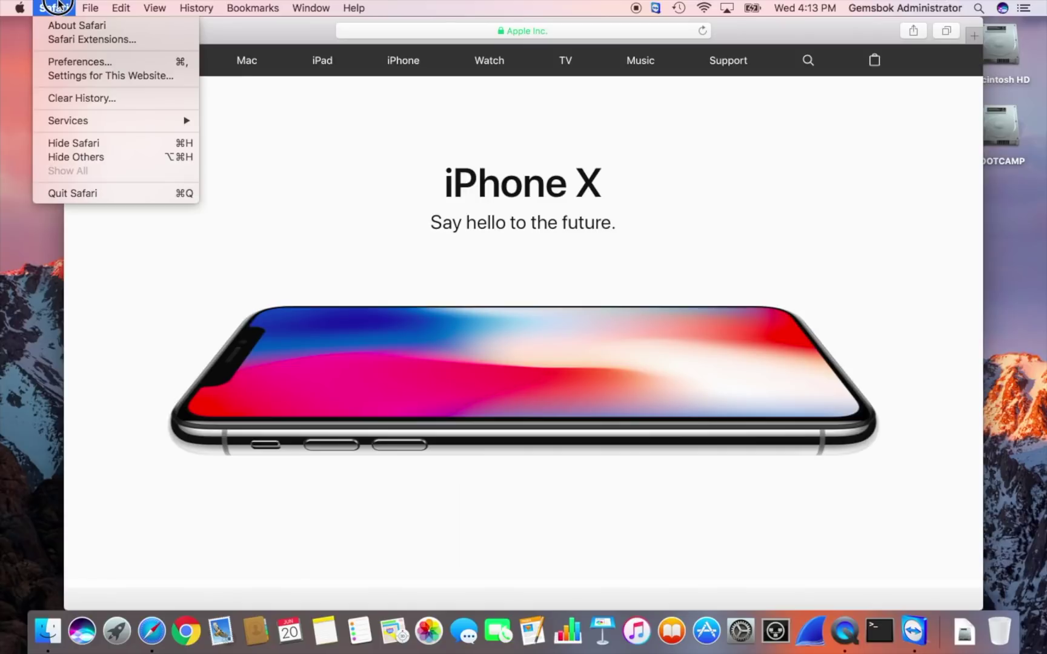
click(86, 191)
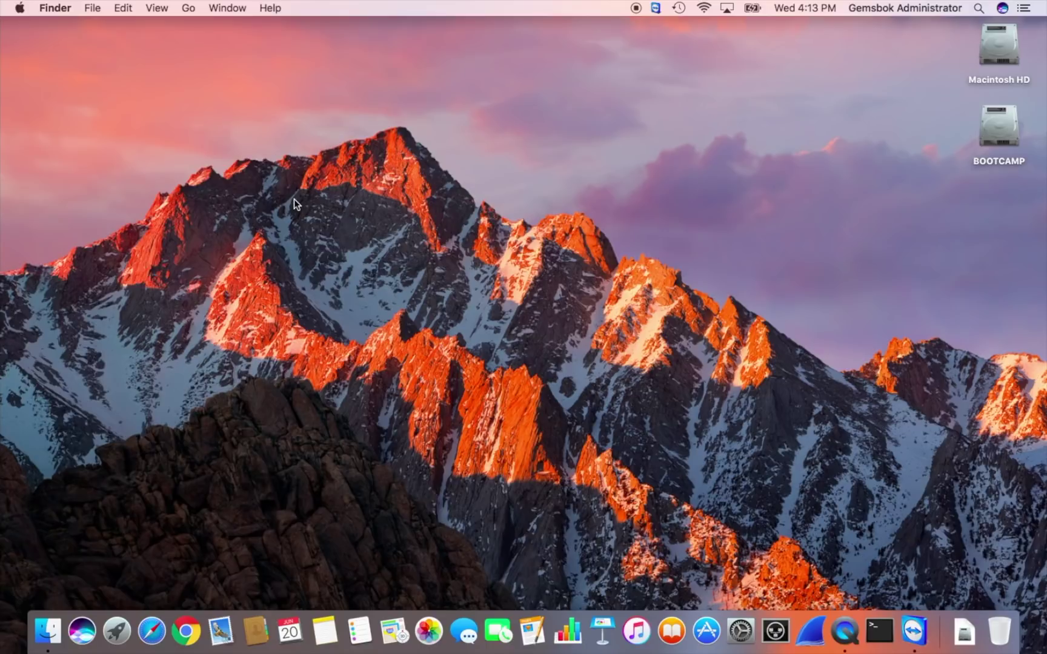
Open a new Finder window, go to Applications > Utilities, and launch Keychain Access
click(90, 9)
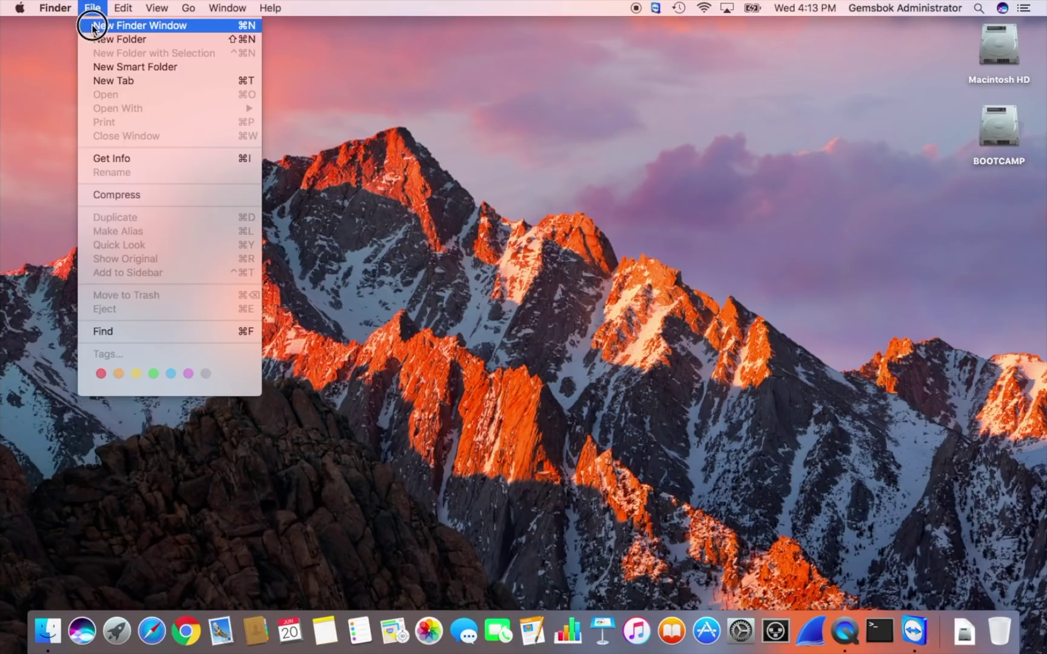
click(92, 25)
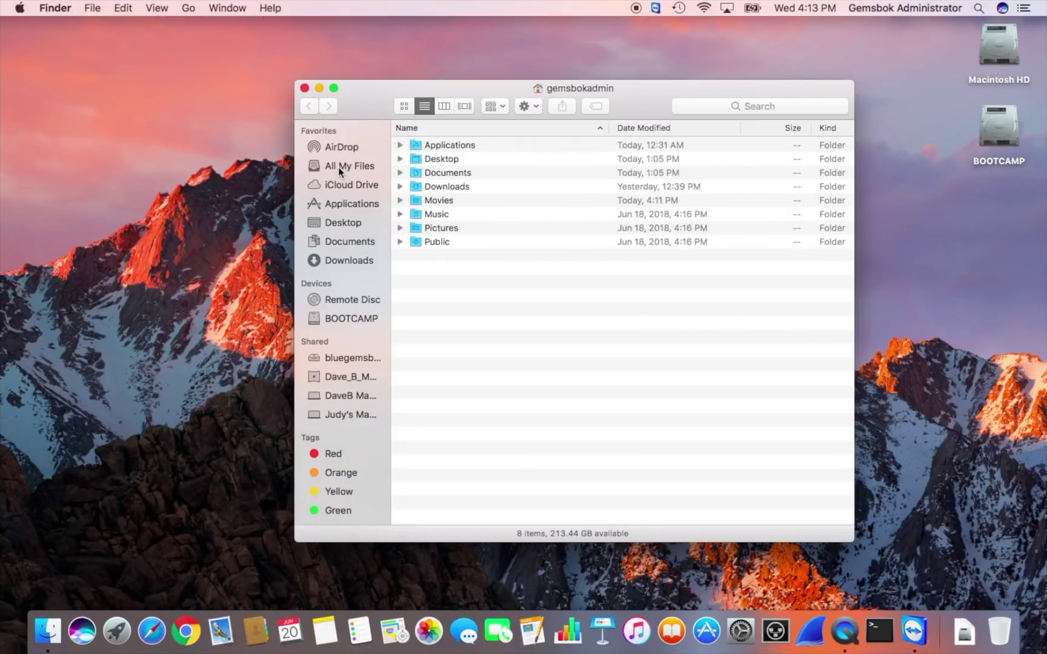
click(341, 203)
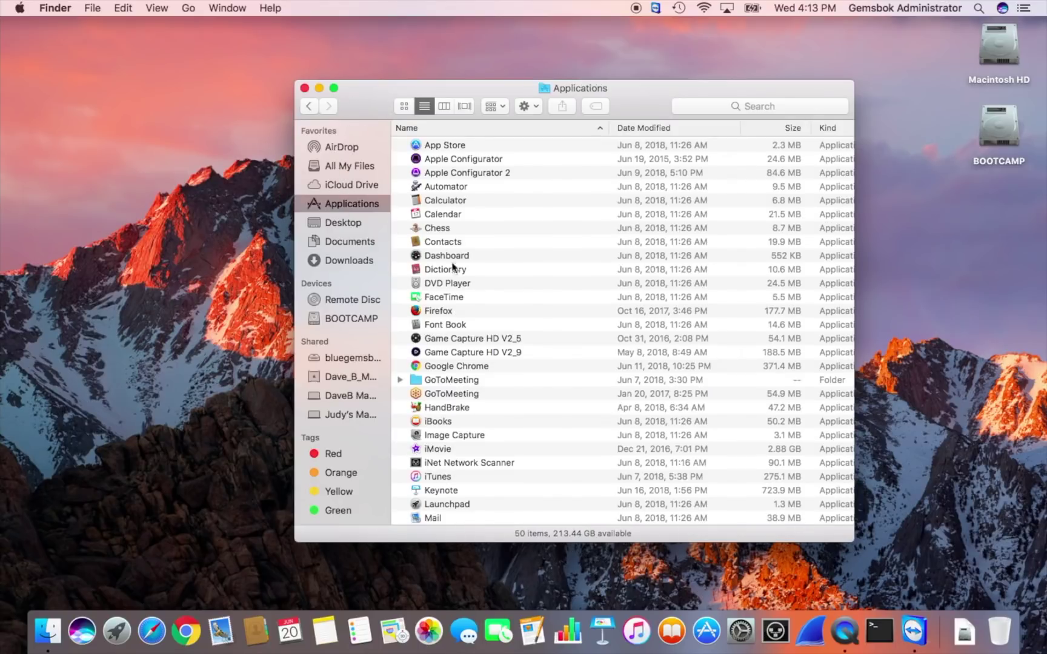
scroll(453, 268, down, 10)
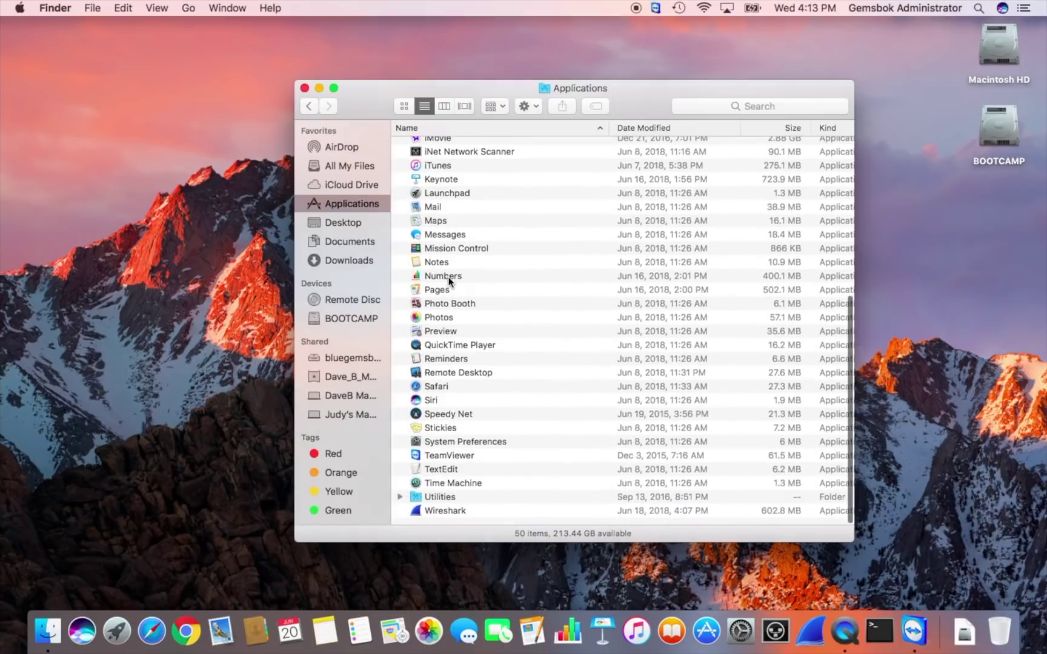
double_click(418, 505)
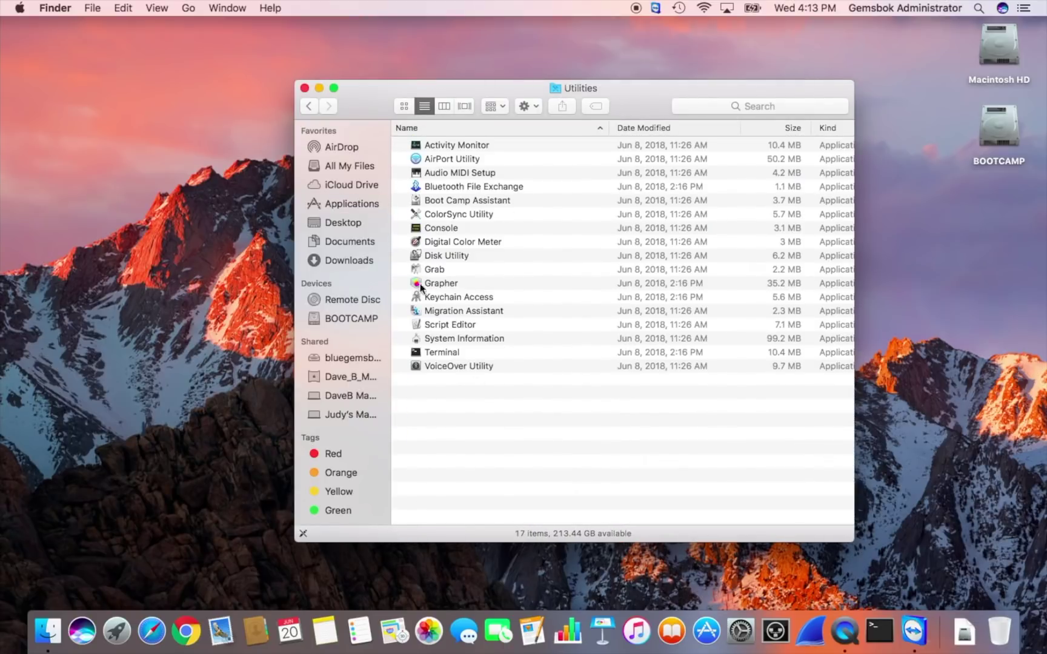
click(451, 298)
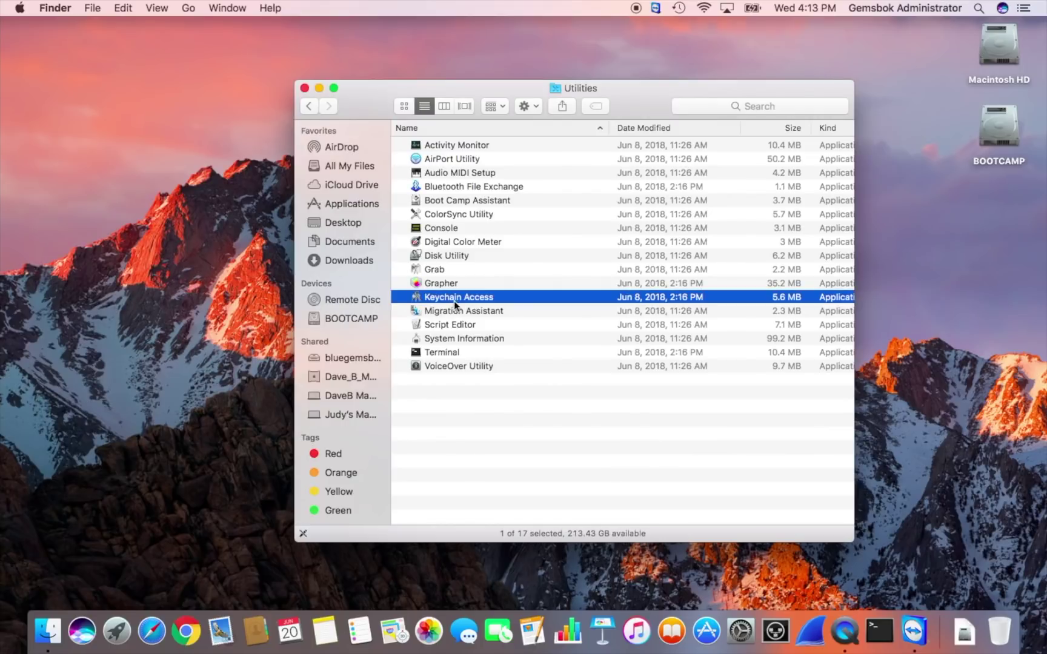
double_click(416, 299)
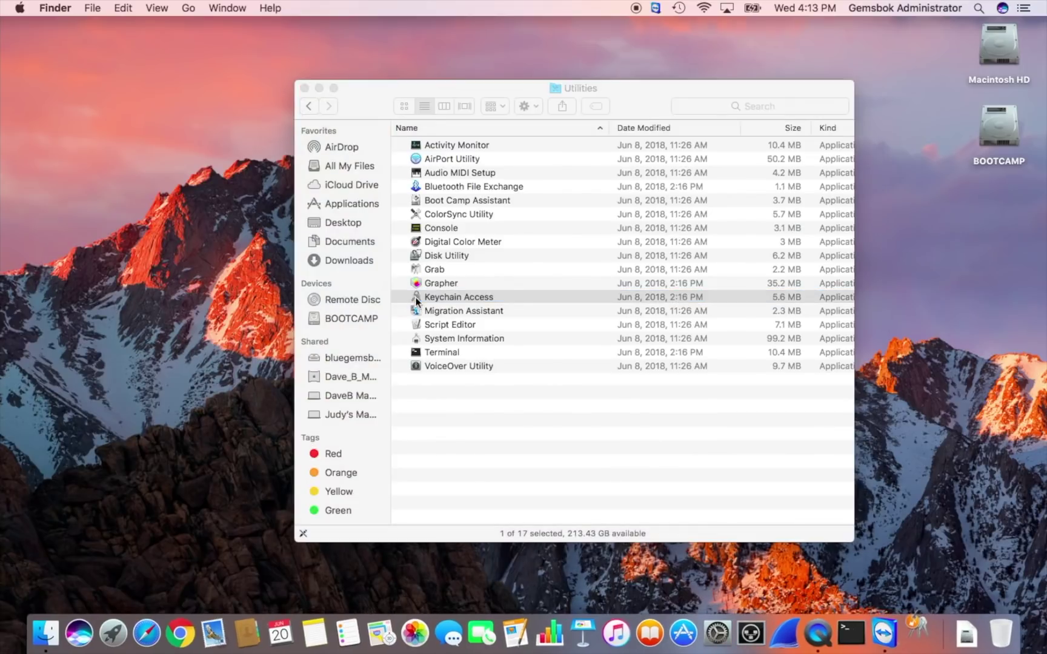
Move the Keychain Access window aside and view Local Items, showing only iCloud Keychain Account Meta-data
drag(260, 119, 406, 57)
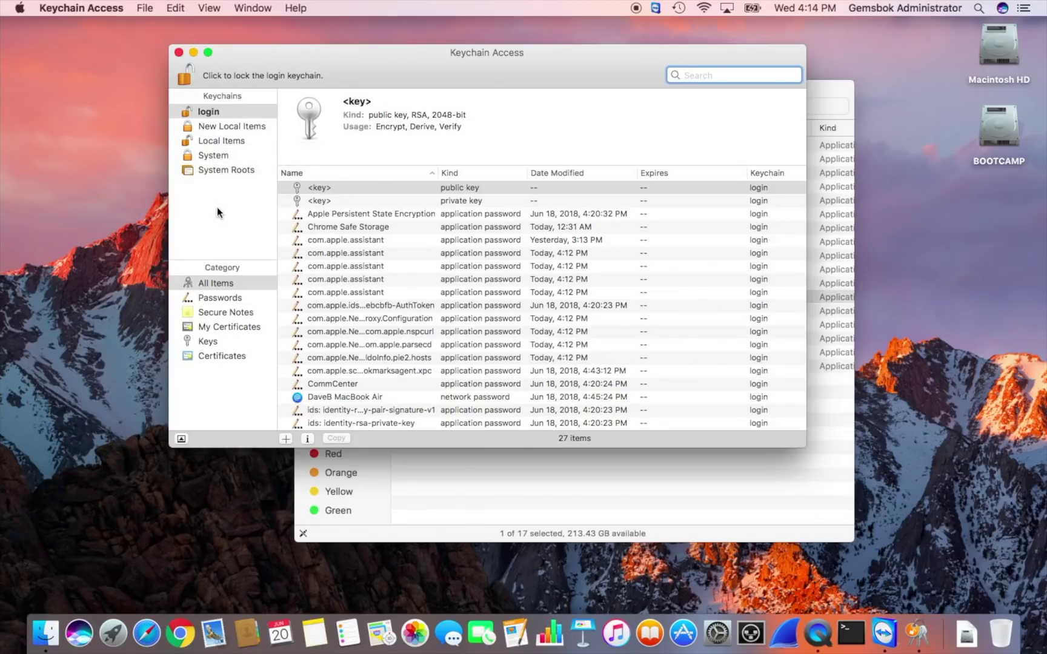
click(222, 141)
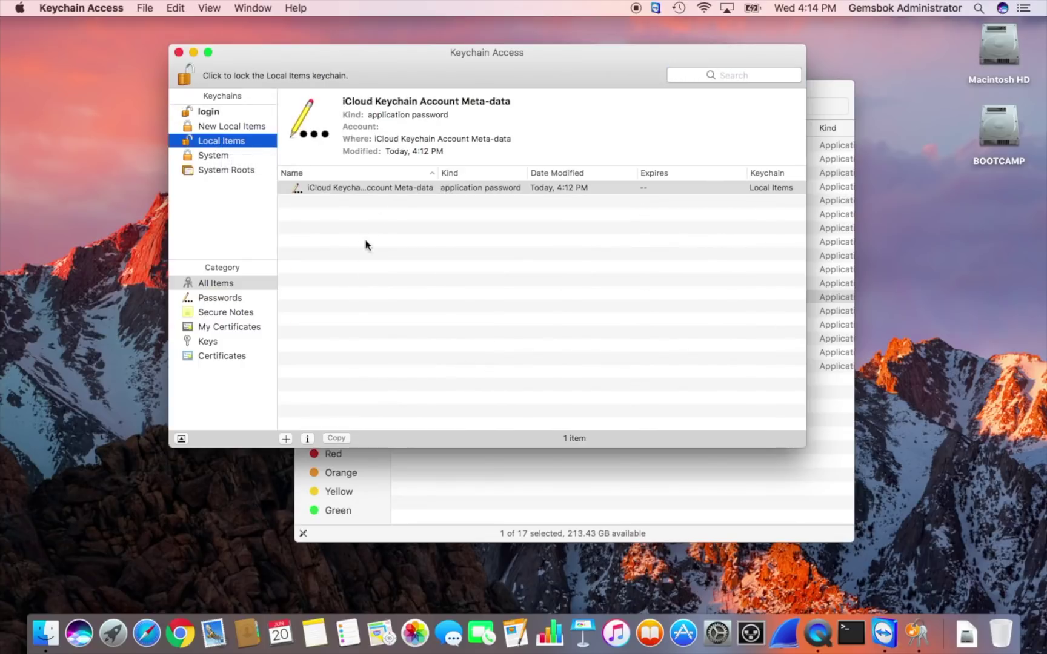